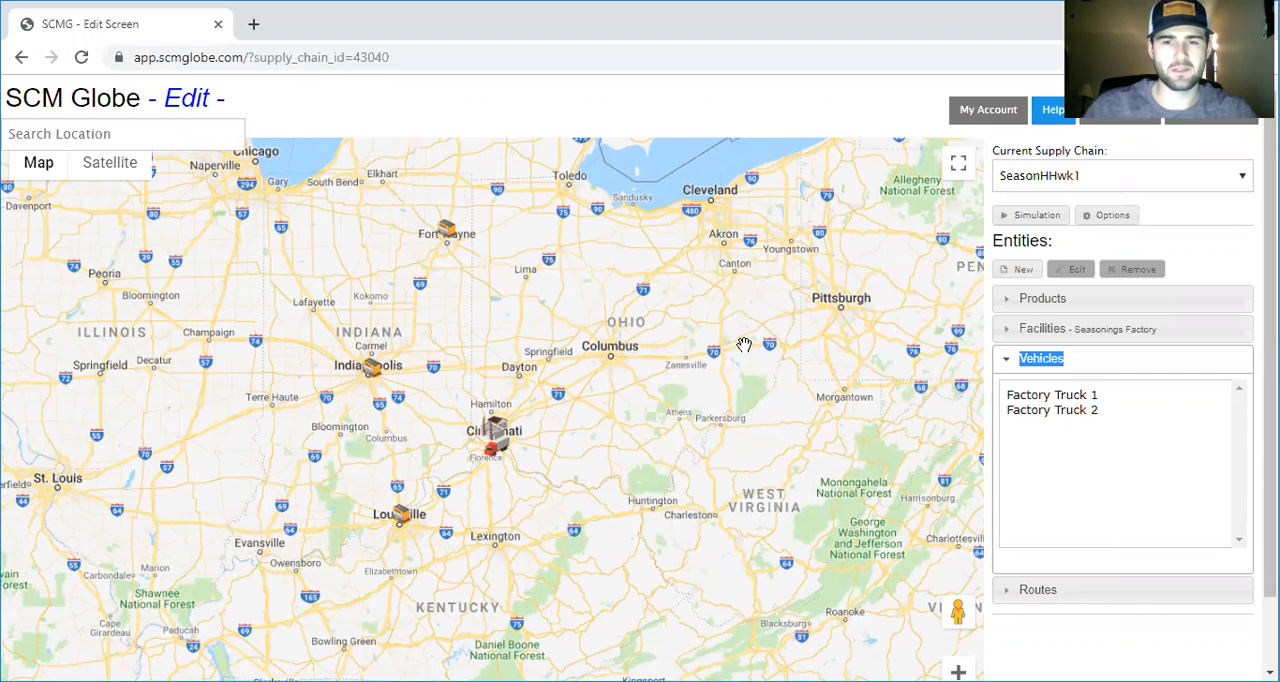
Go back to the account management page and open the SeasonHHwk1 supply chain for editing
click(1010, 368)
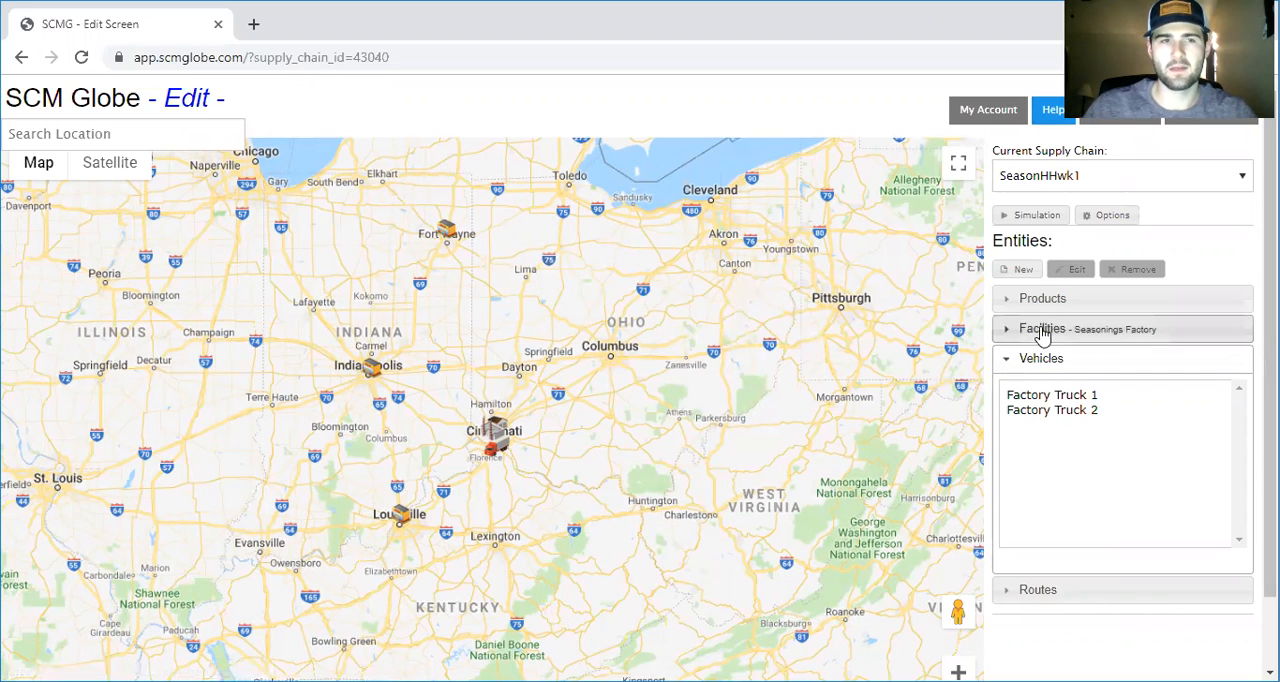
click(84, 59)
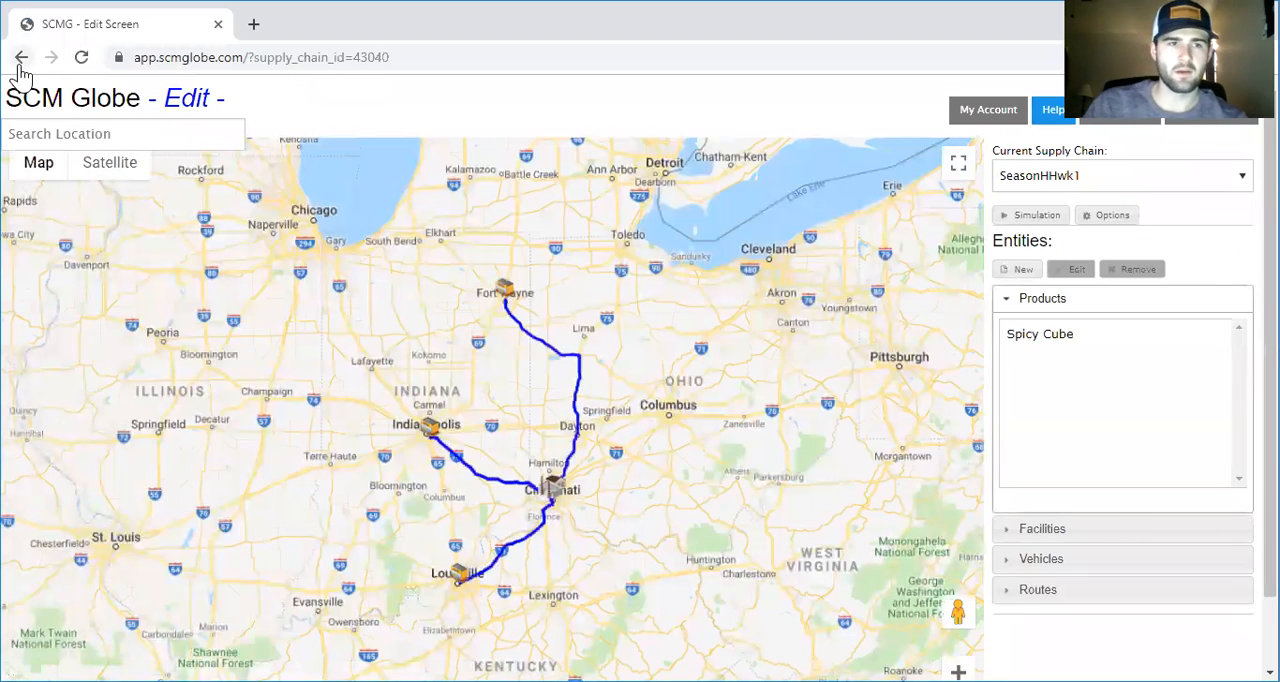
click(21, 57)
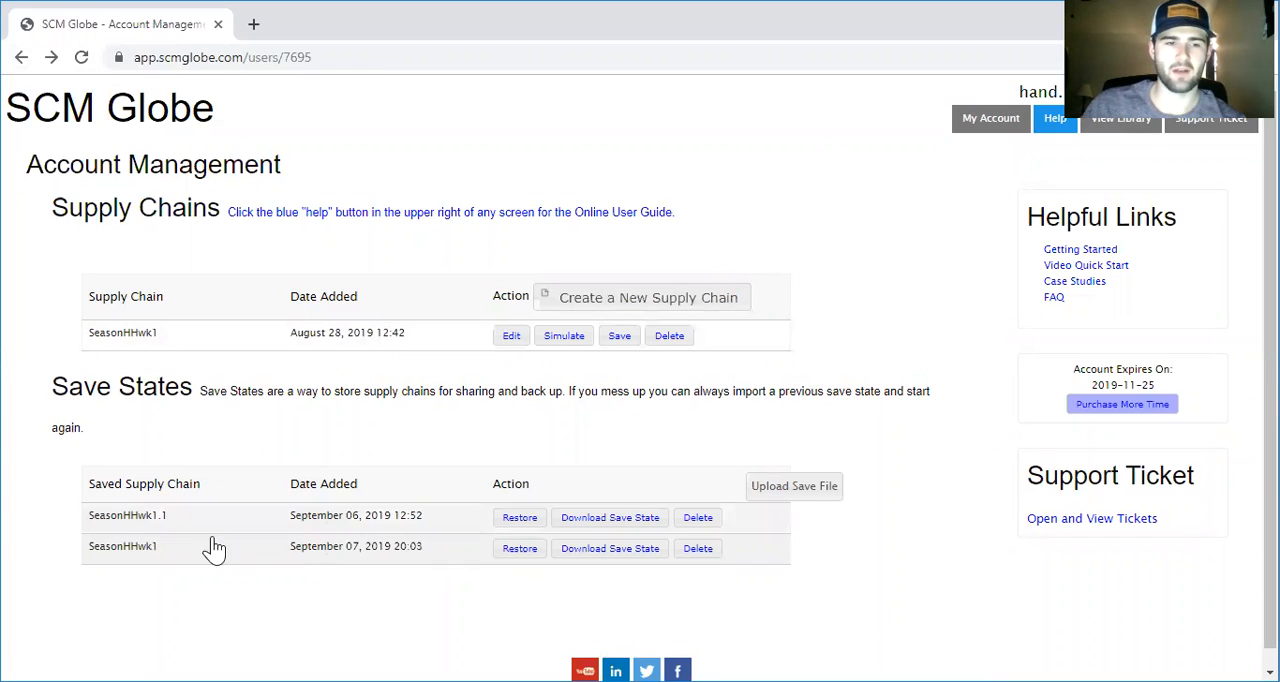
click(509, 335)
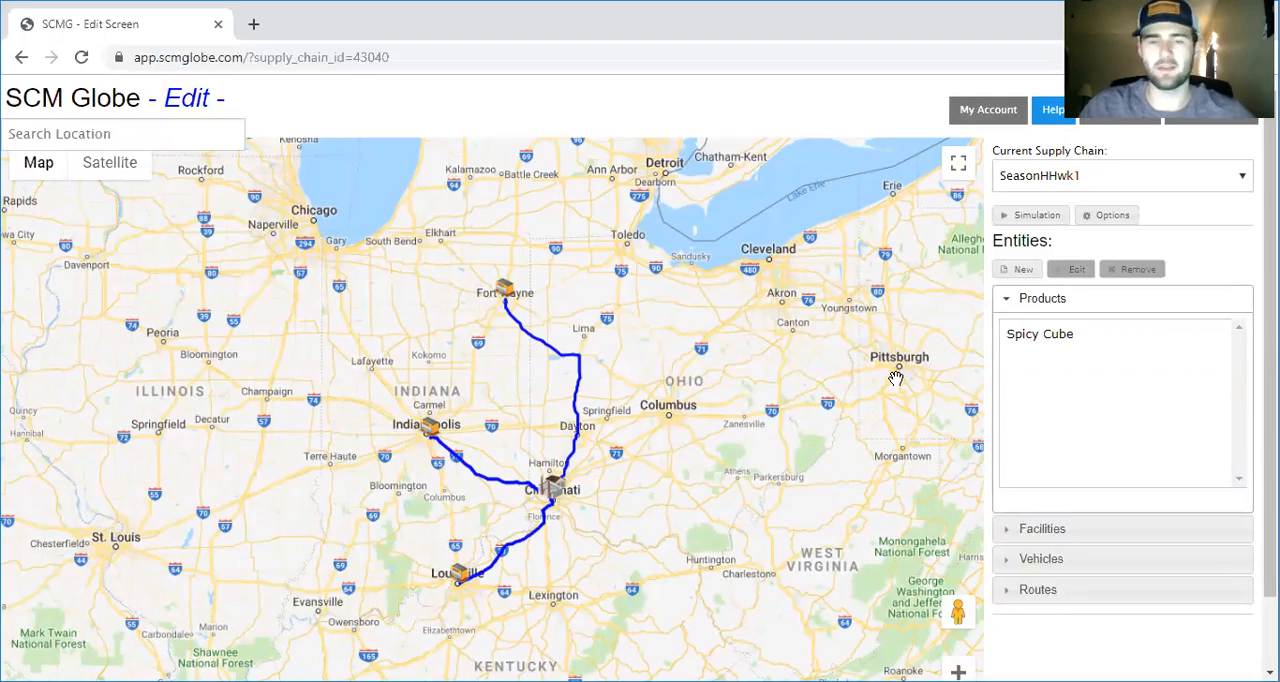
View the settings of the Seasonings DC facility, leaving them as they are
scroll(895, 378, down, 2)
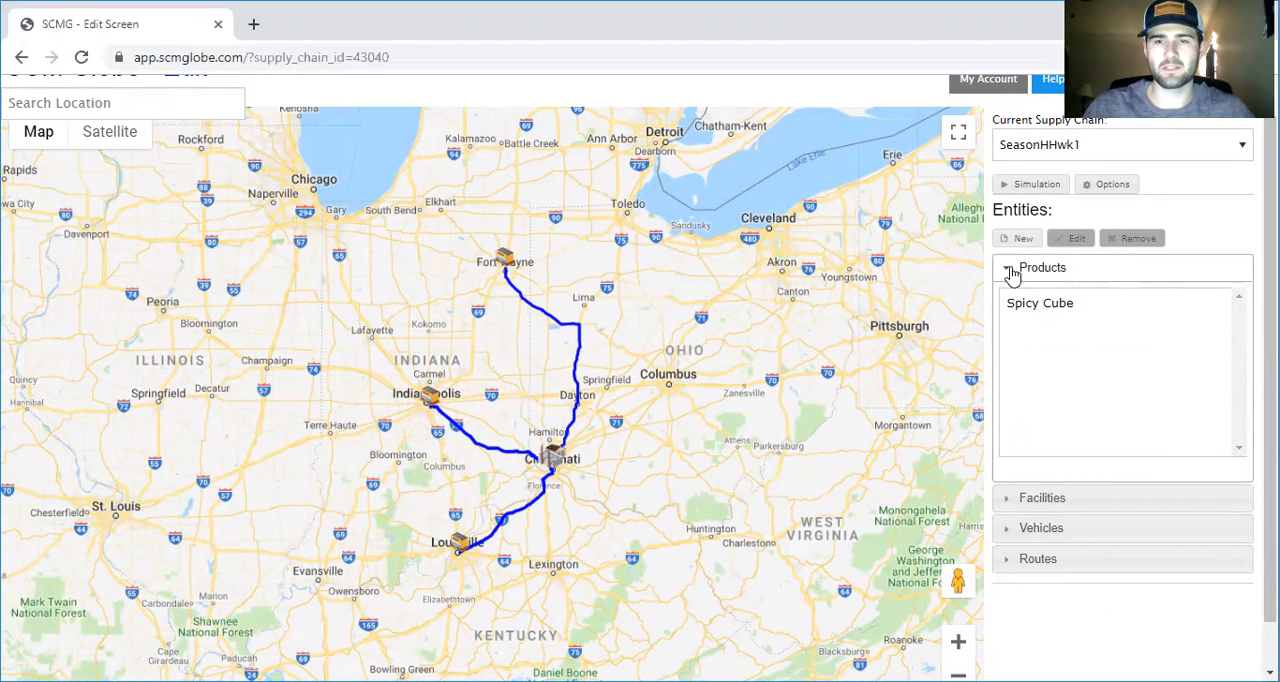
click(1076, 507)
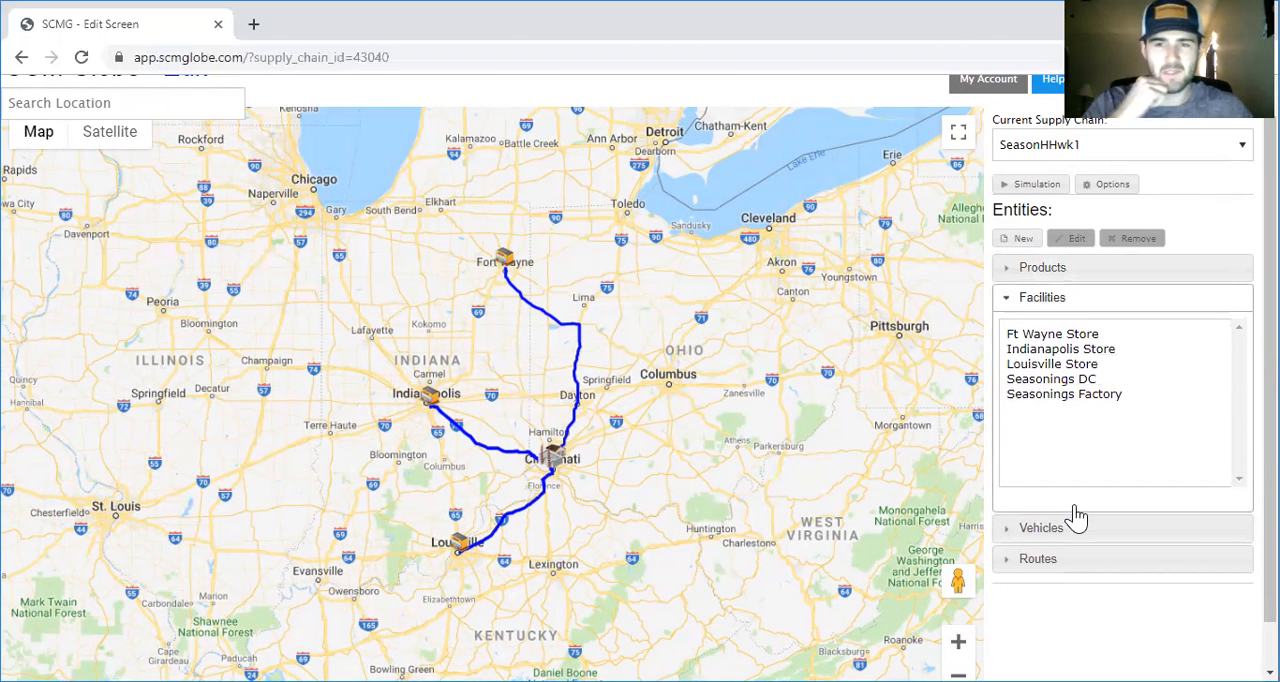
double_click(1091, 388)
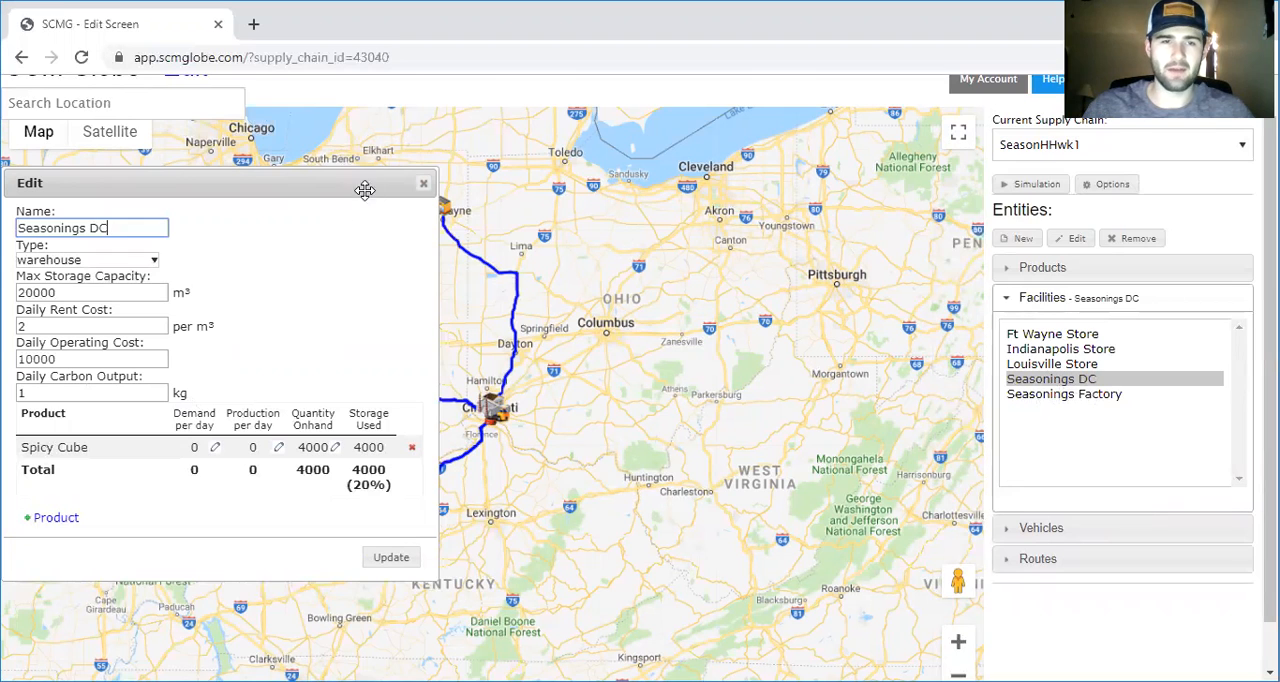
click(423, 183)
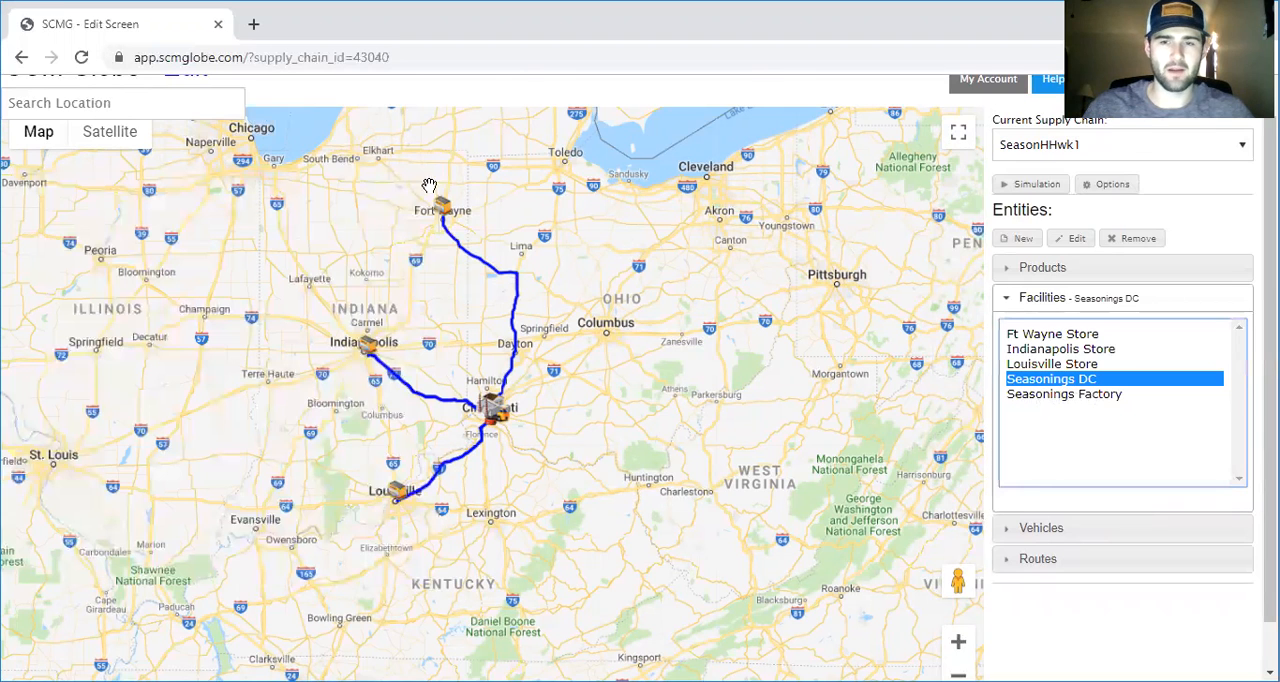
Review the routes and settings of the Seasonings DC vehicles DC Truck 1 and DC Truck 5
click(1058, 537)
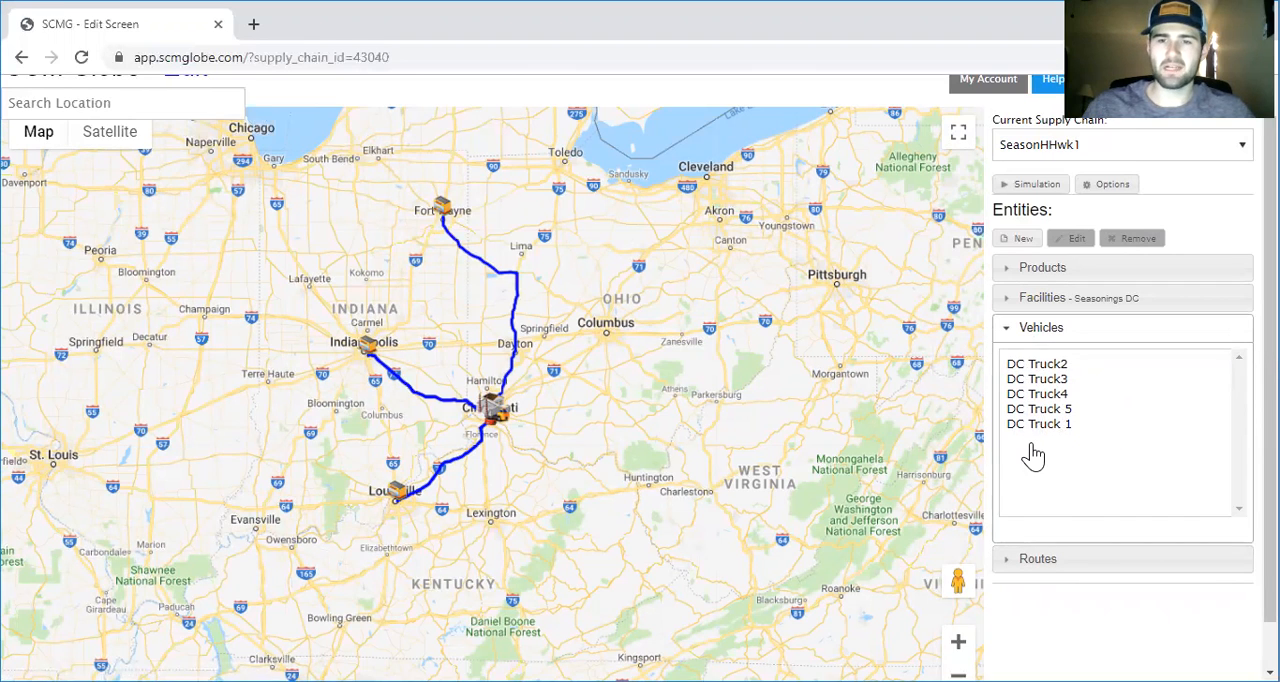
click(1041, 428)
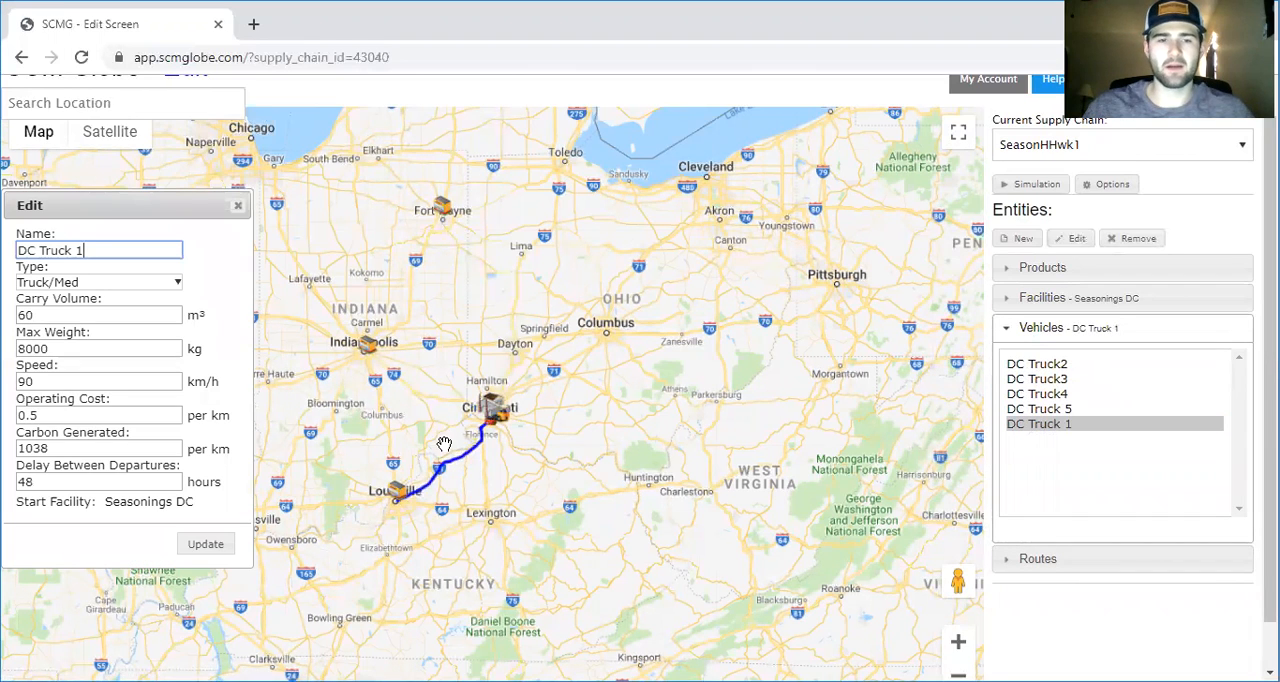
drag(390, 410, 520, 343)
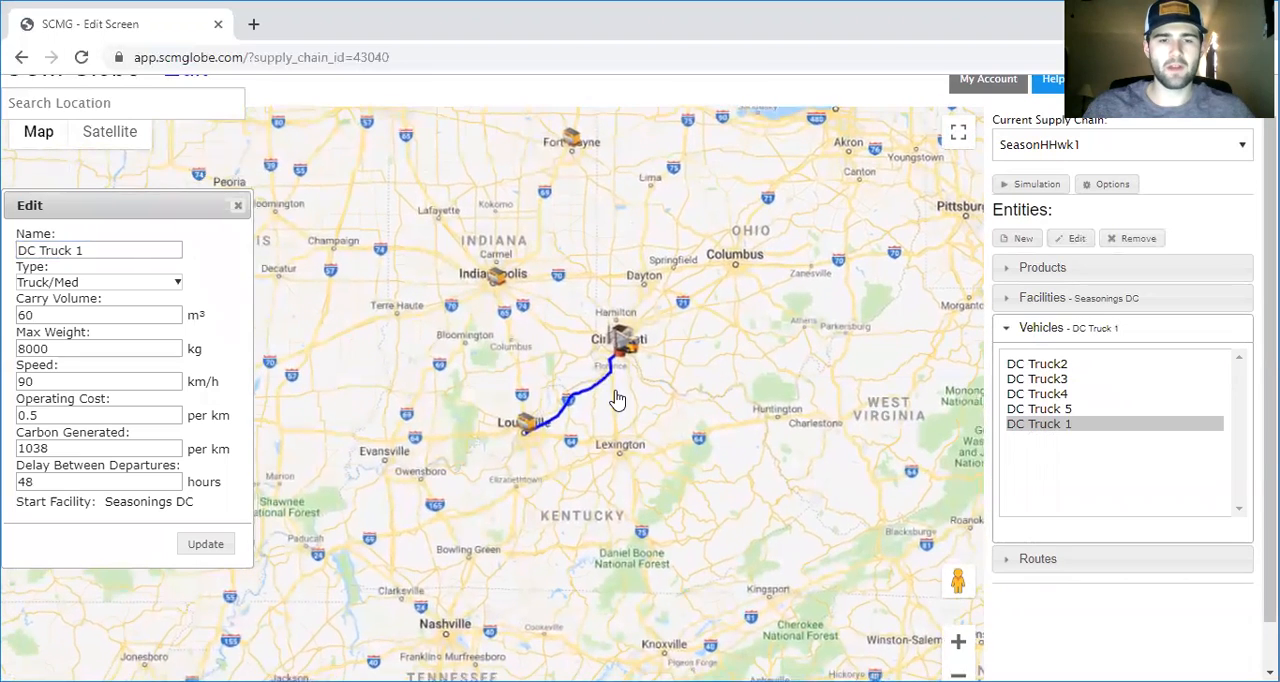
click(1066, 409)
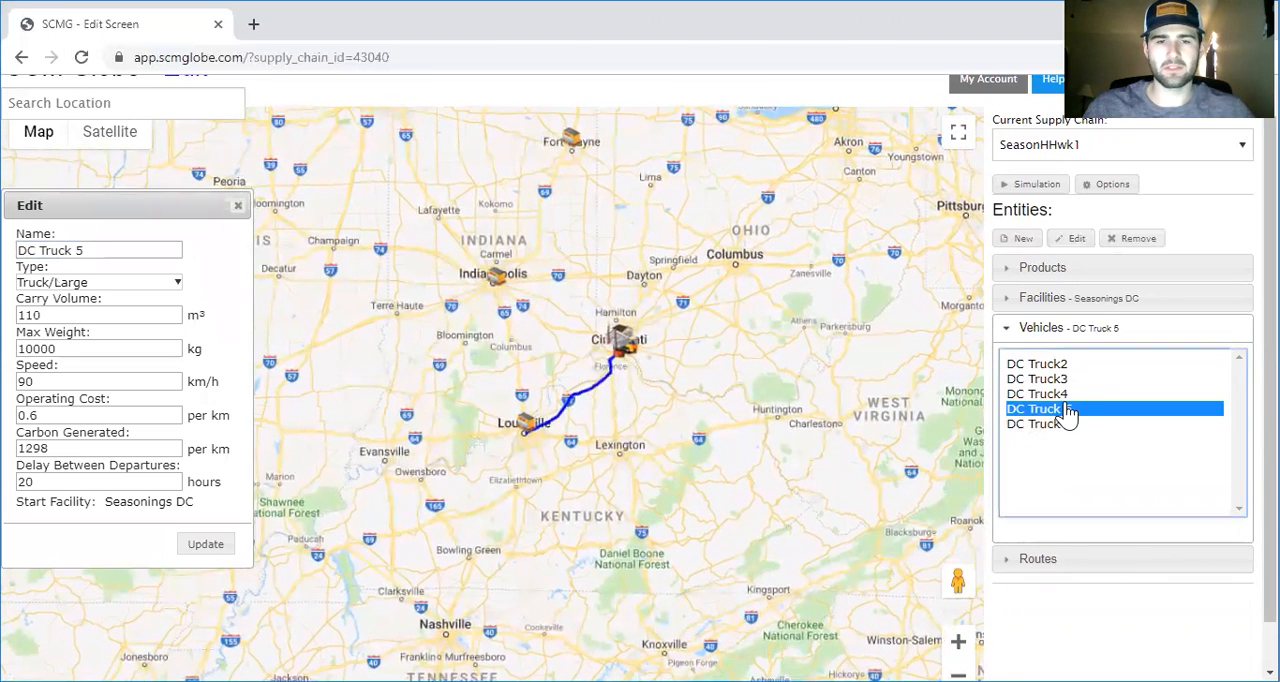
Set DC Truck4's delay between departures to 30 hours and save the vehicle
click(1055, 396)
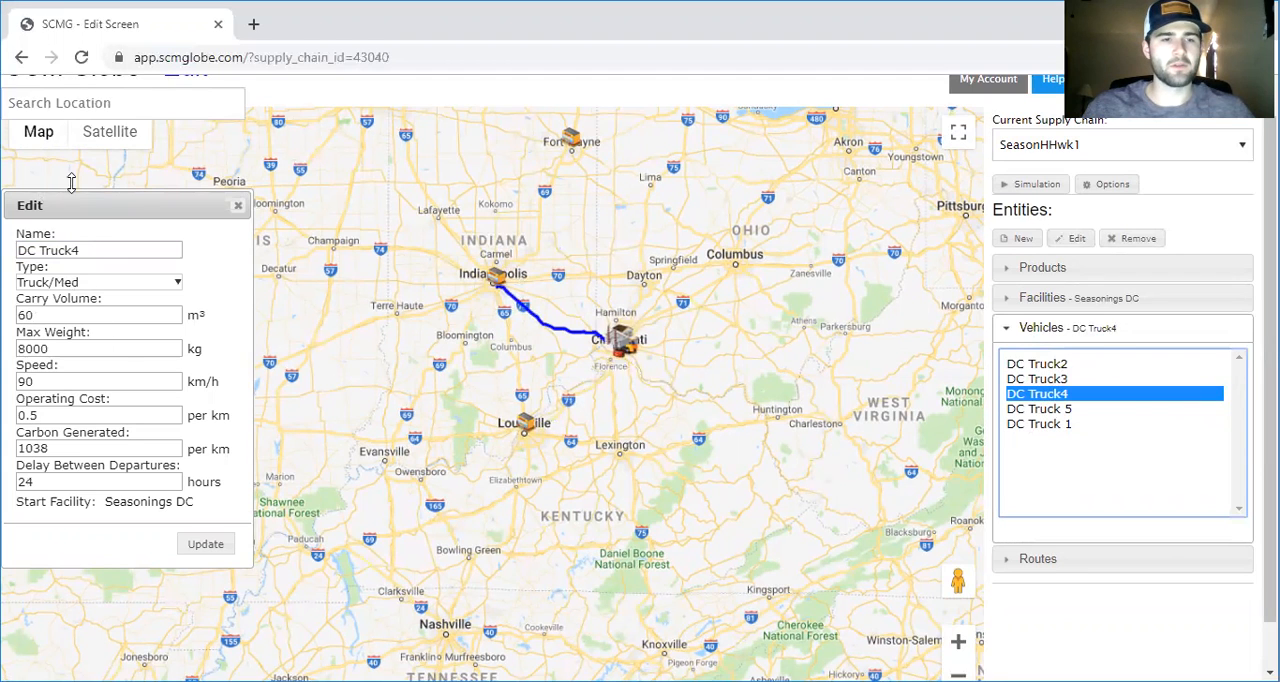
drag(88, 212, 63, 201)
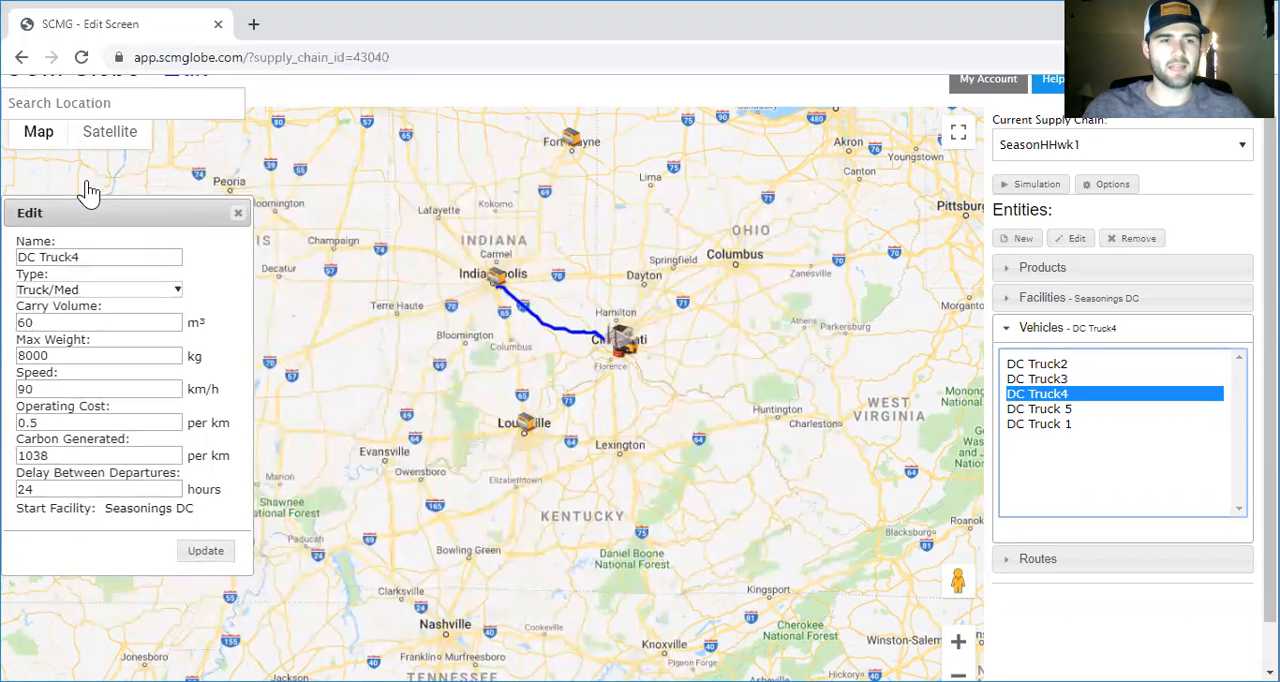
click(86, 292)
click(86, 292)
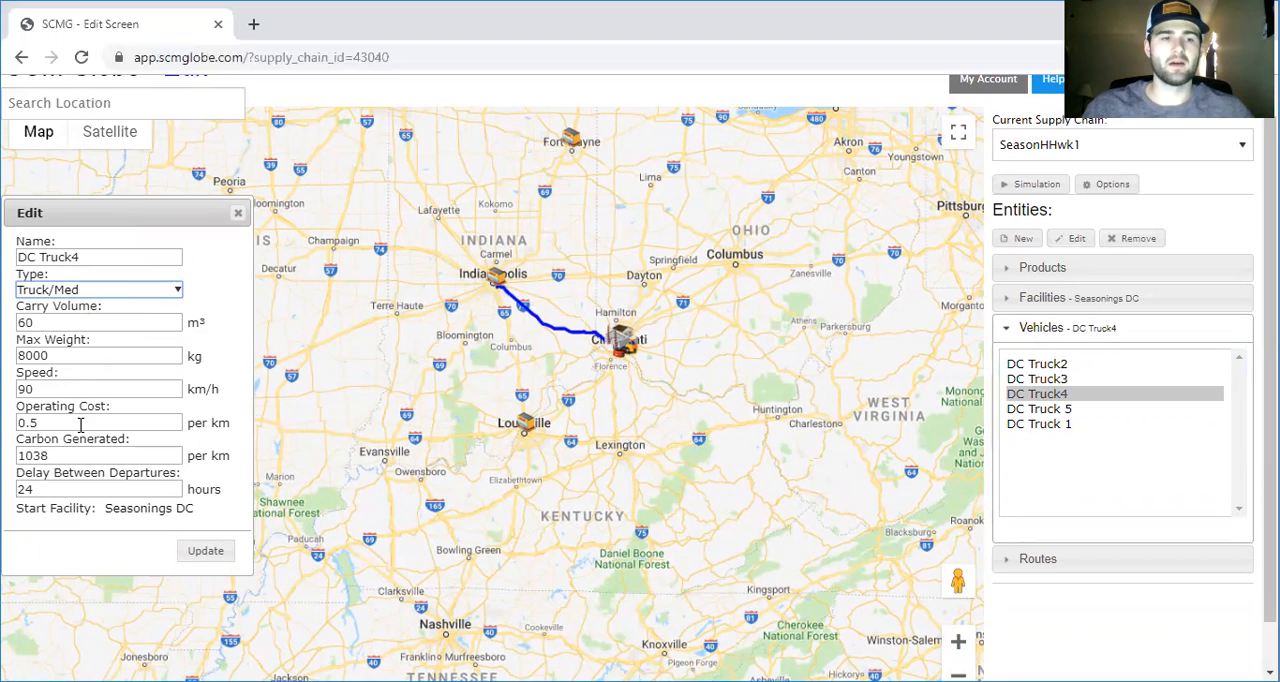
click(88, 487)
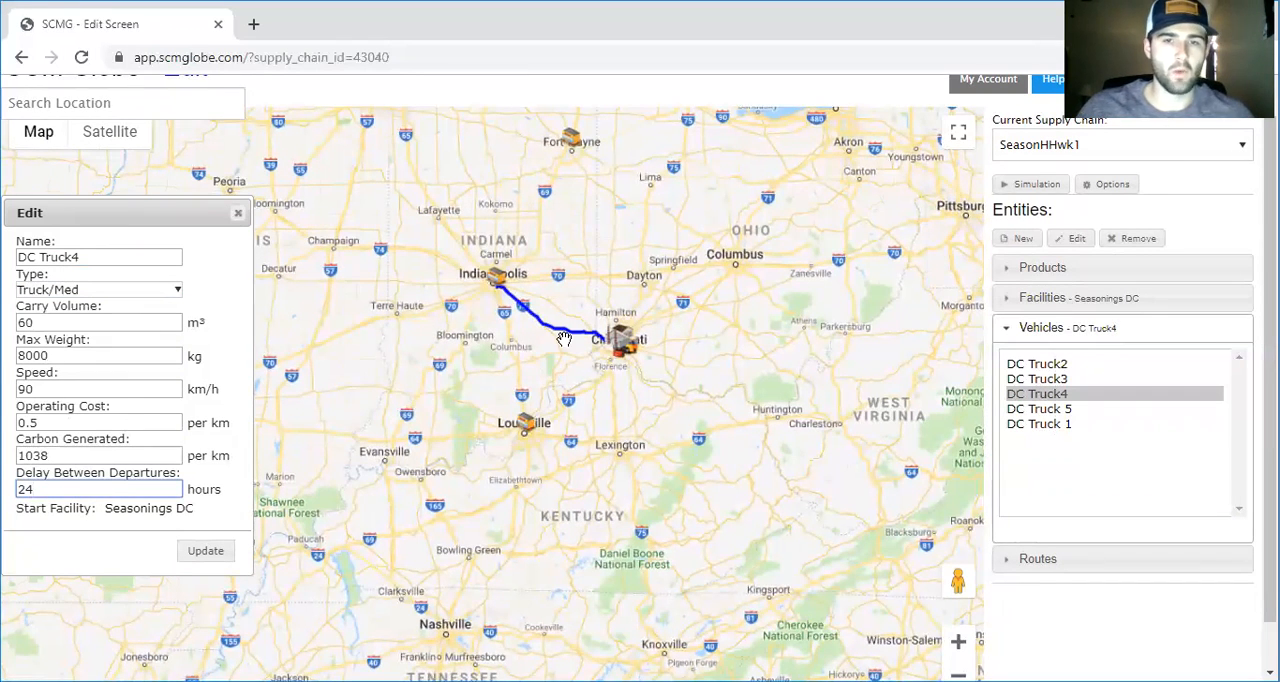
scroll(590, 250, up, 1)
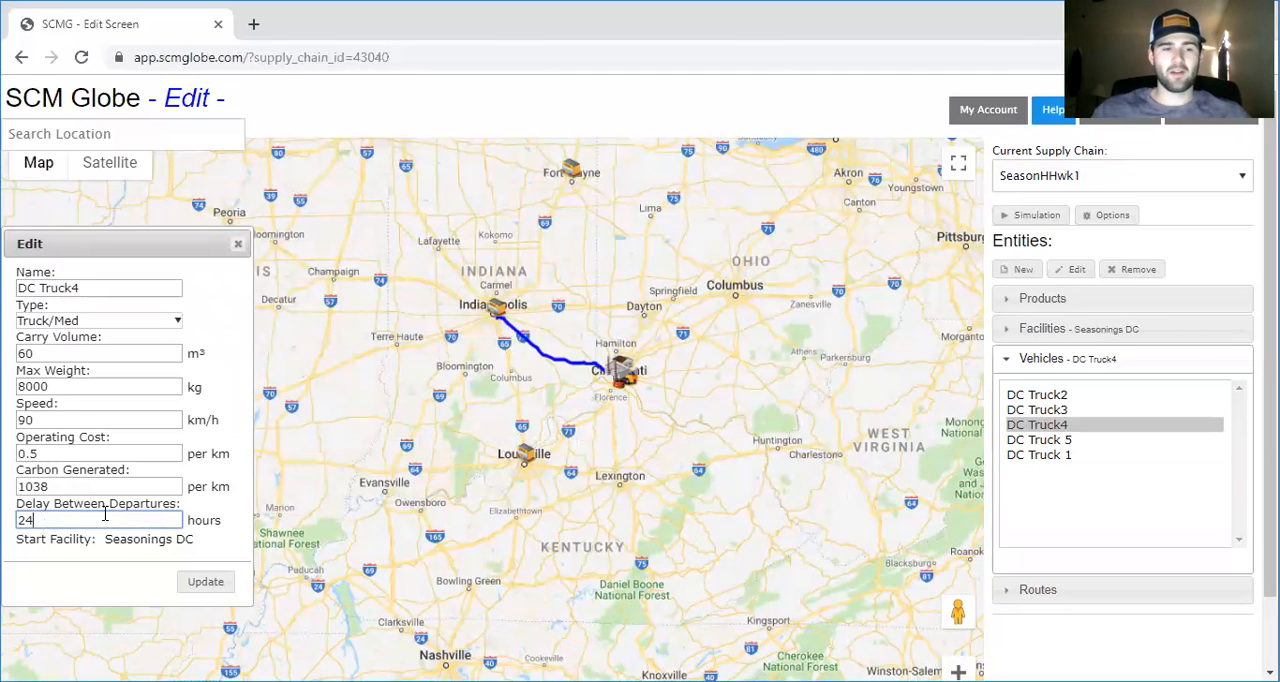
key(BackSpace)
key(BackSpace)
text(12)
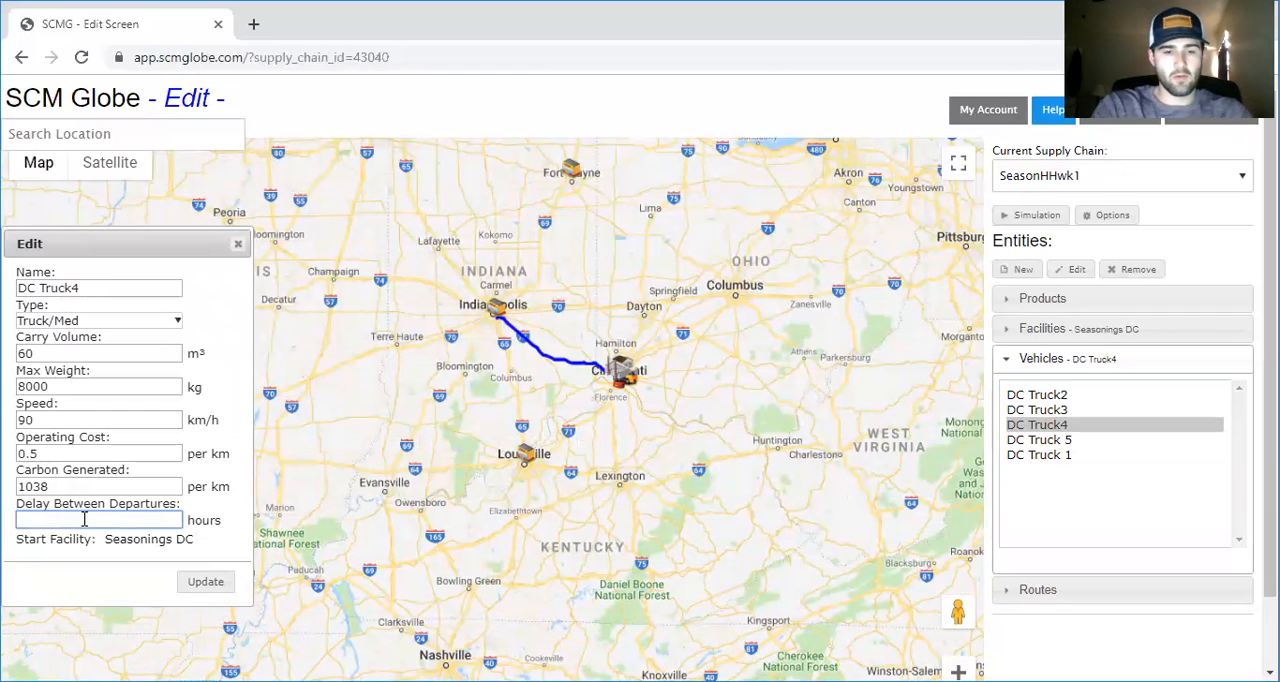
text(30)
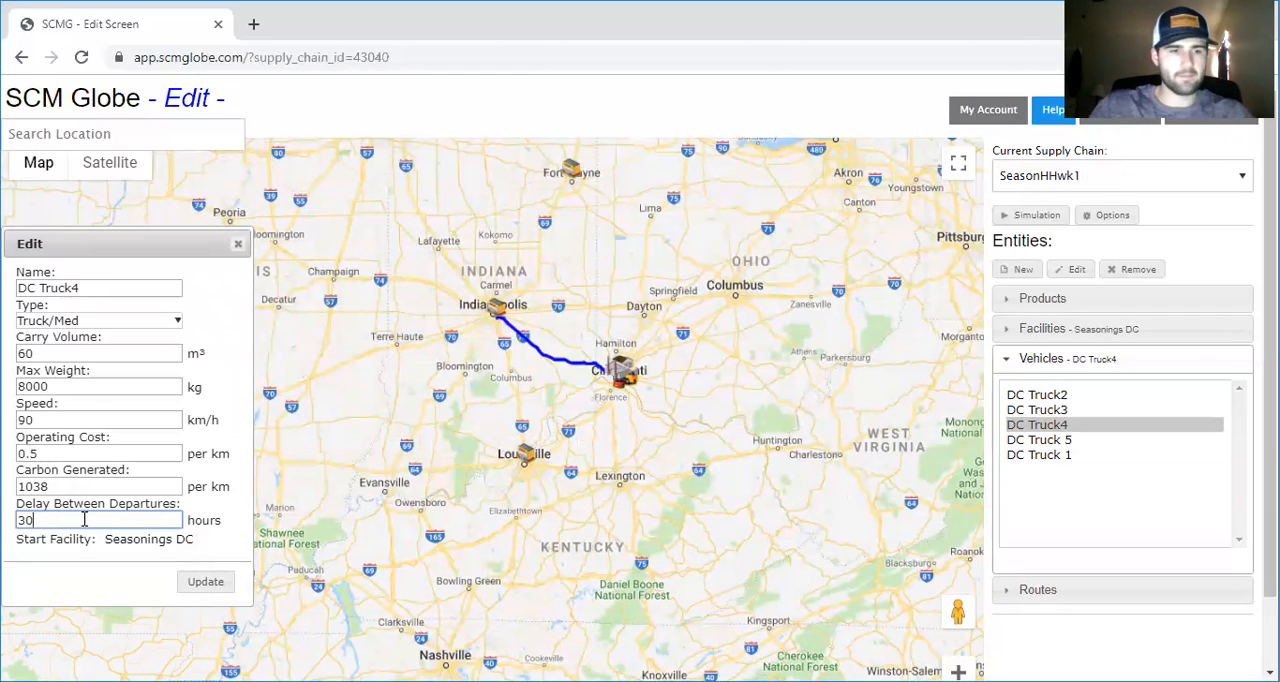
click(205, 582)
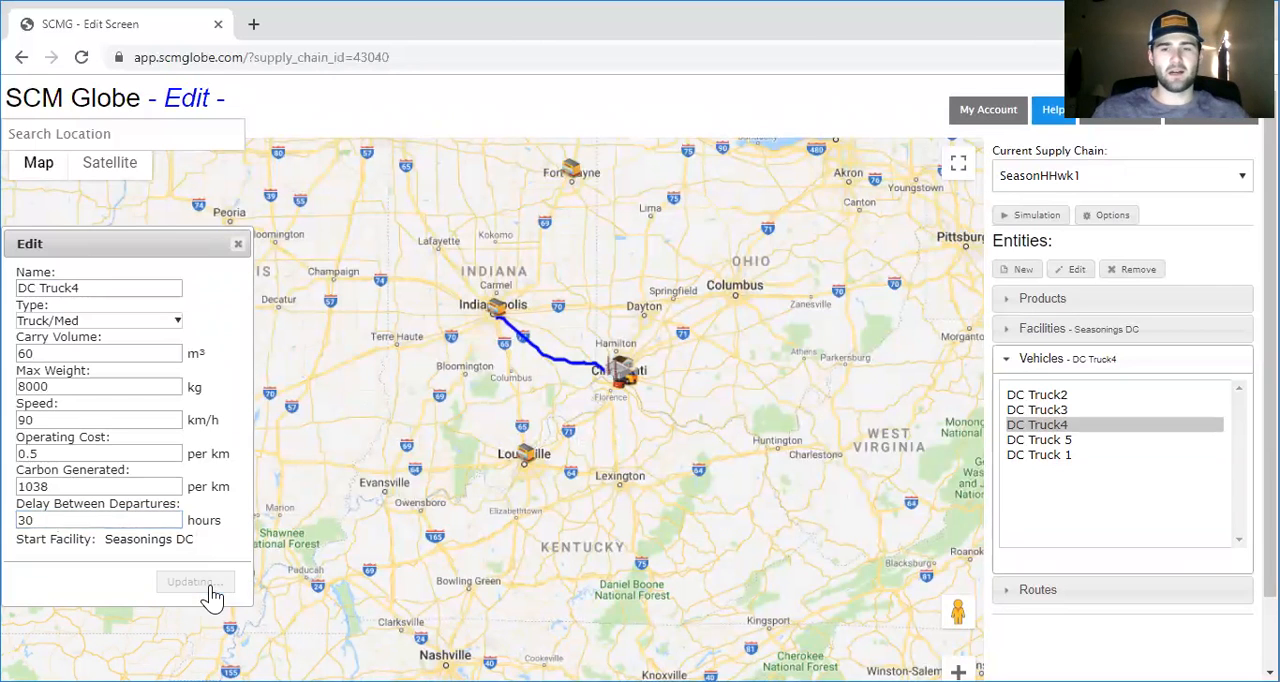
View the supply chain's simulation screen, then return to the edit screen
click(1045, 218)
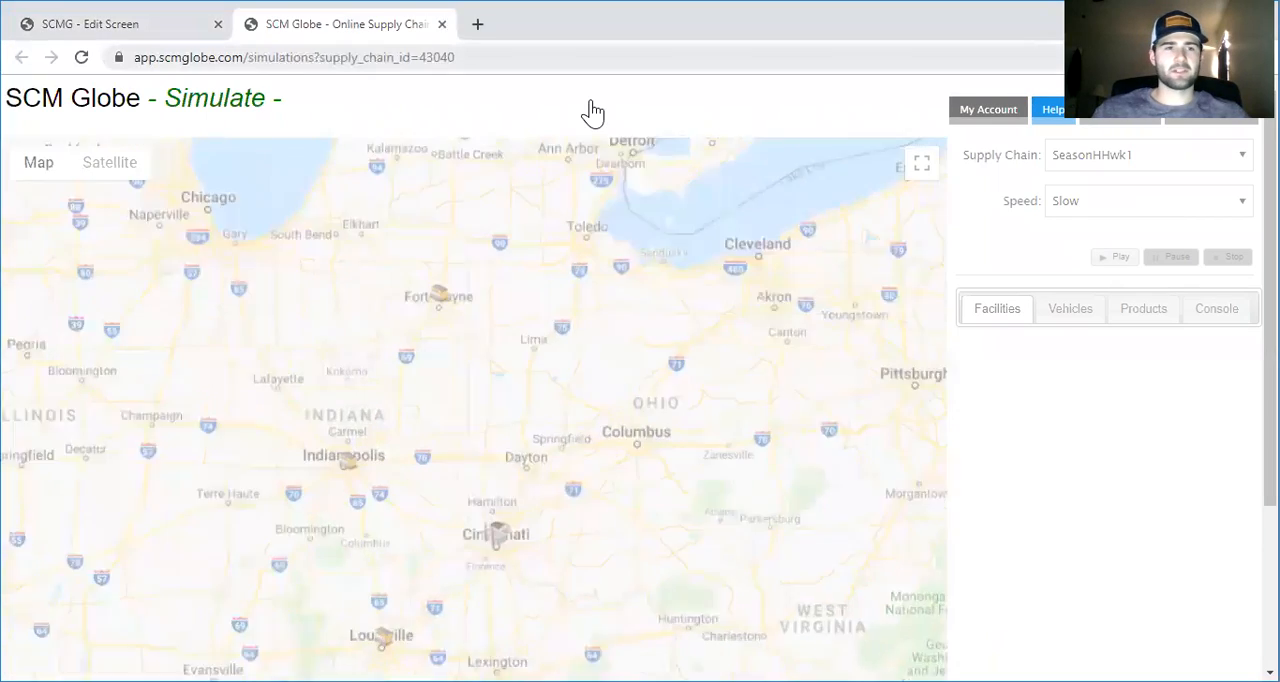
key(ctrl+w)
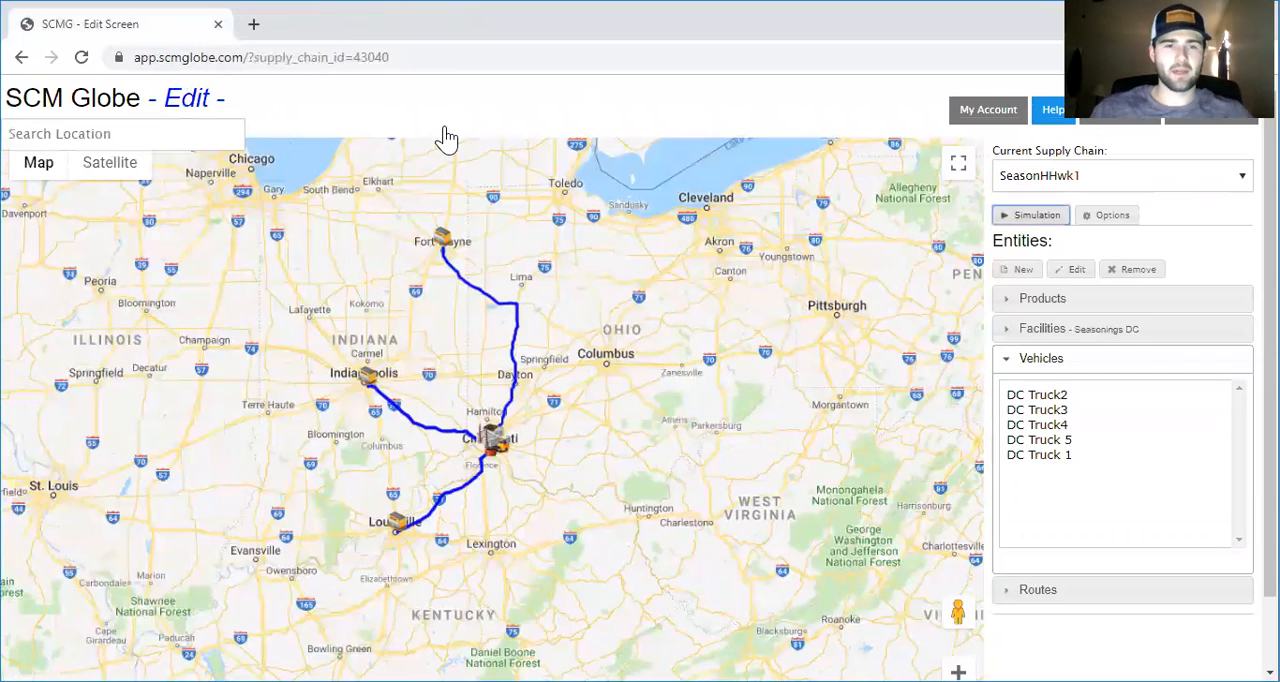
scroll(525, 375, down, 1)
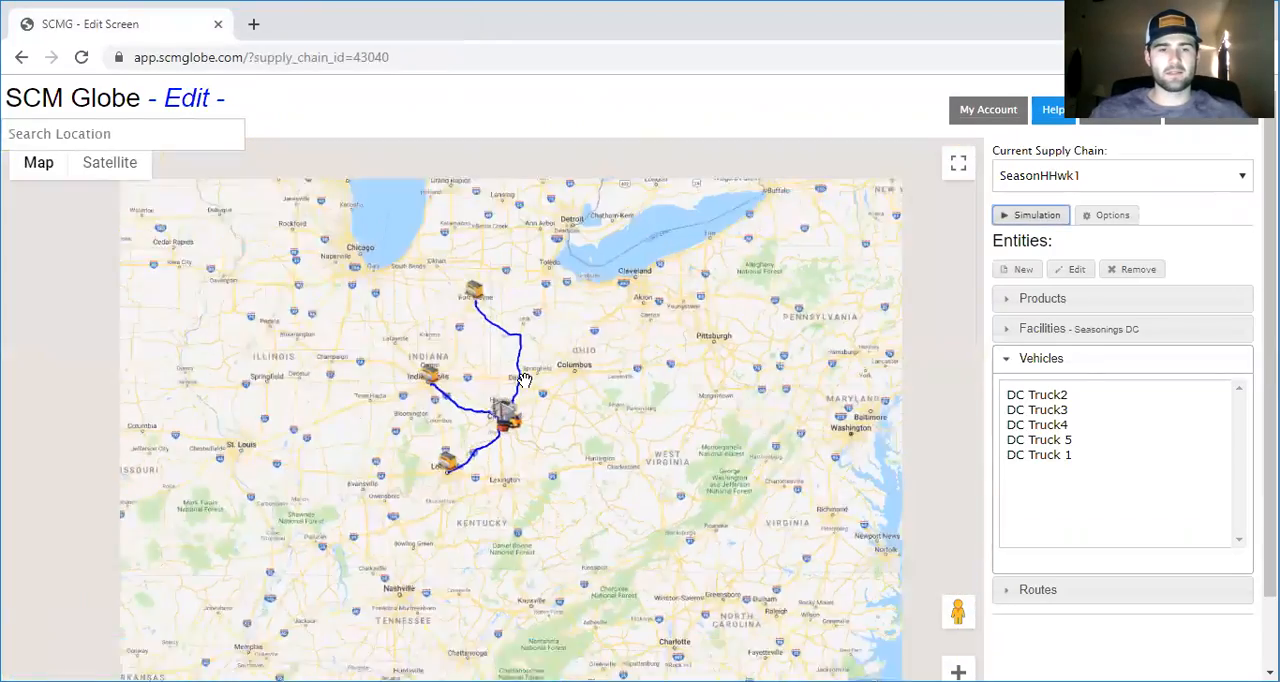
scroll(526, 380, up, 2)
drag(427, 333, 491, 337)
scroll(491, 337, down, 1)
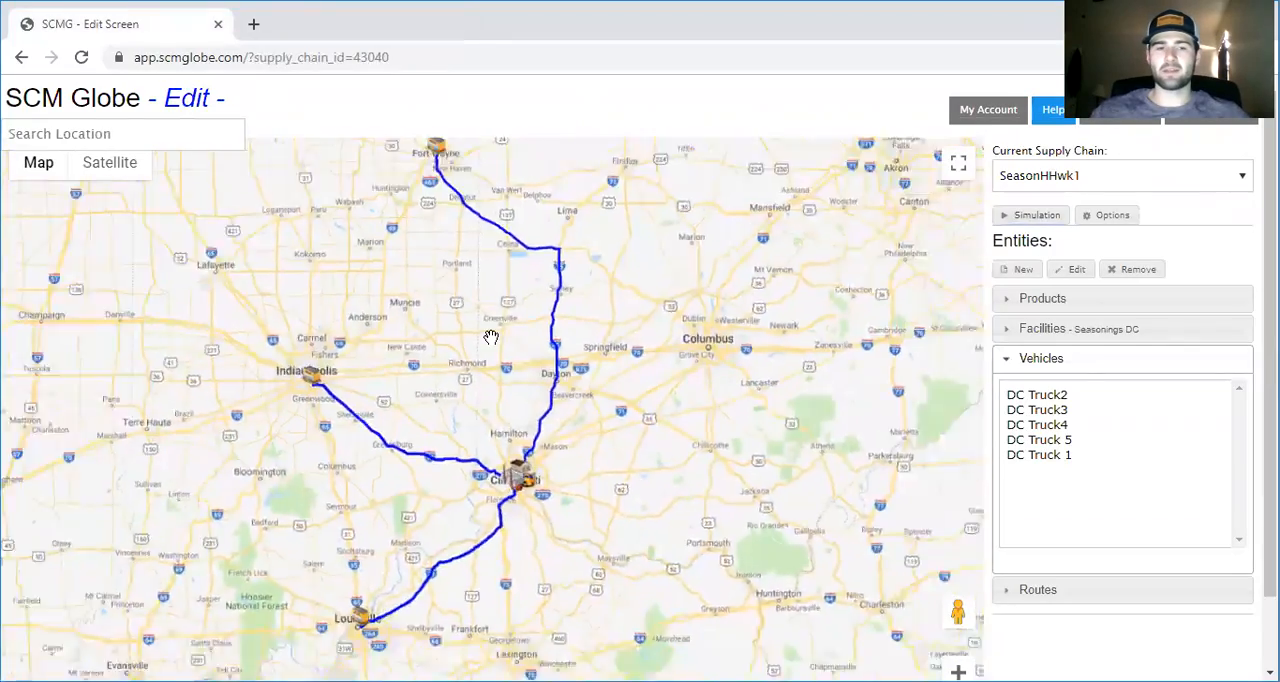
drag(406, 308, 574, 360)
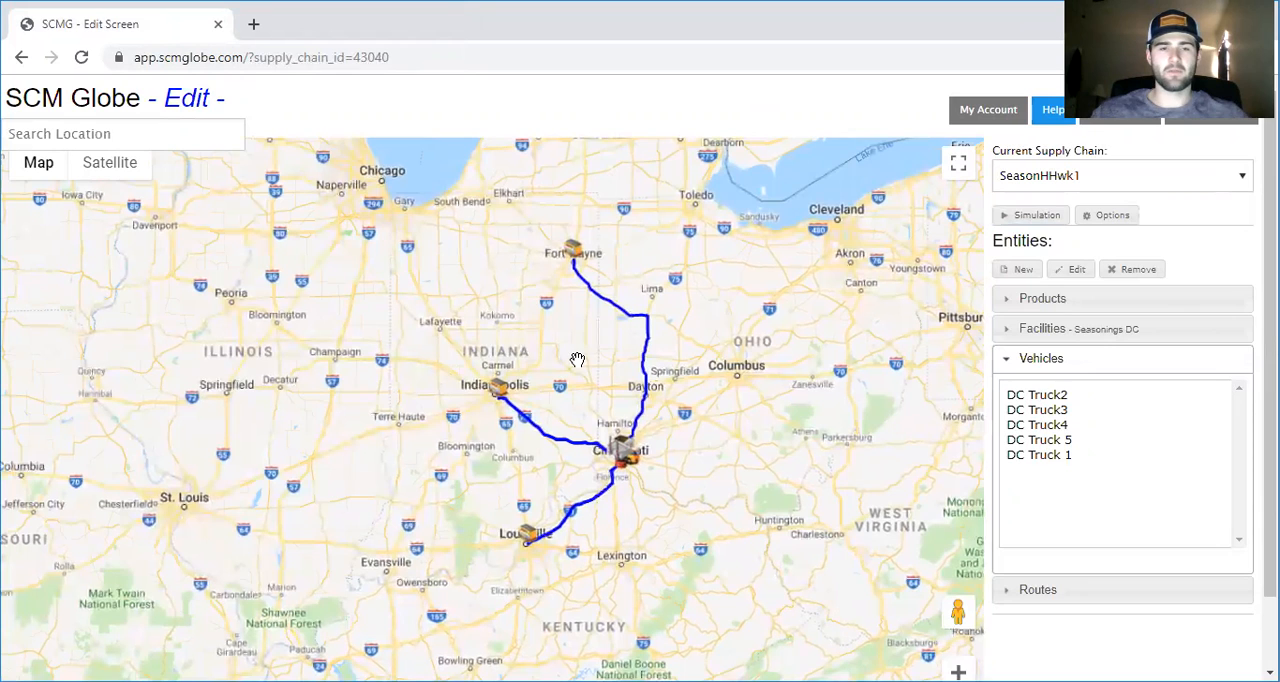